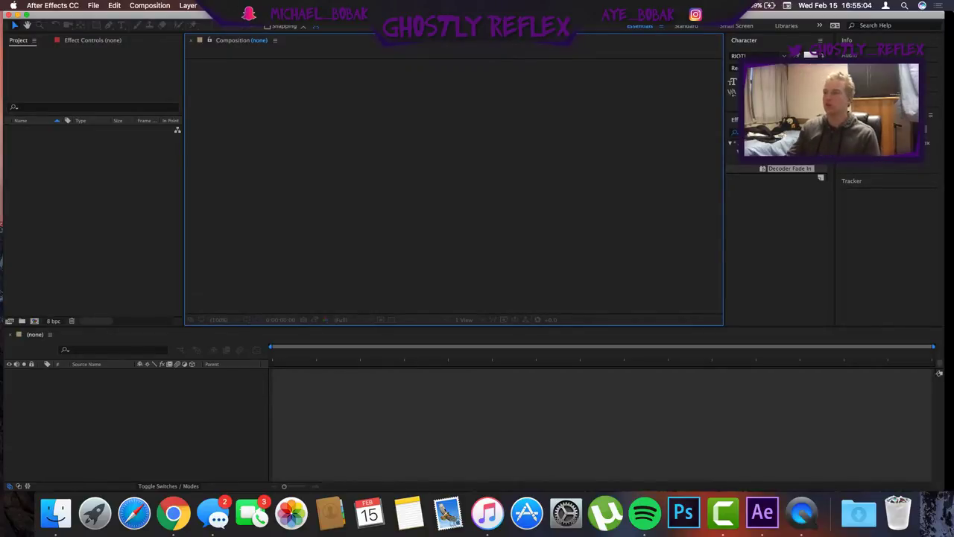
- Preview the finished example video, then return to the editing project
{"action": "double_click", "coordinate": [820, 176]}
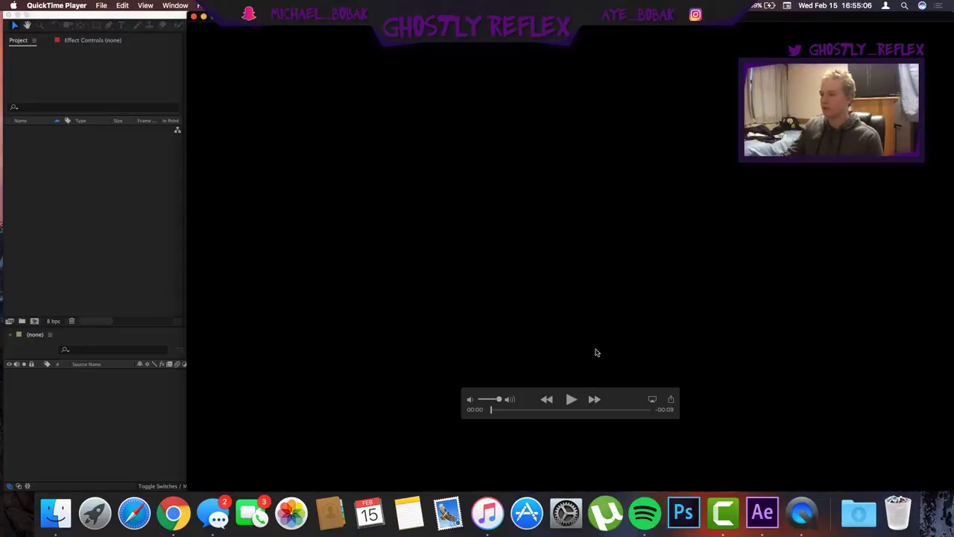
{"action": "left_click", "coordinate": [571, 399]}
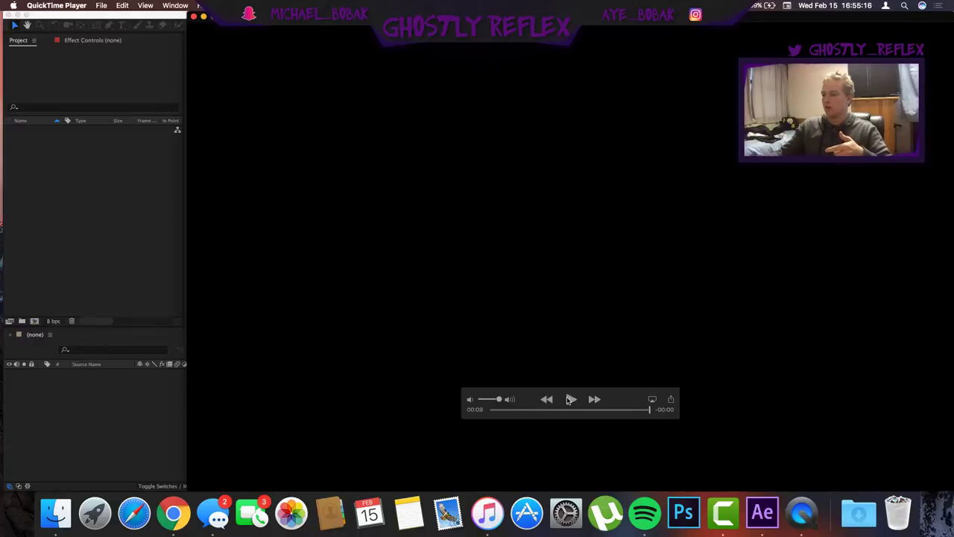
{"action": "left_click", "coordinate": [570, 399]}
{"action": "left_click", "coordinate": [570, 400]}
{"action": "left_click", "coordinate": [165, 400]}
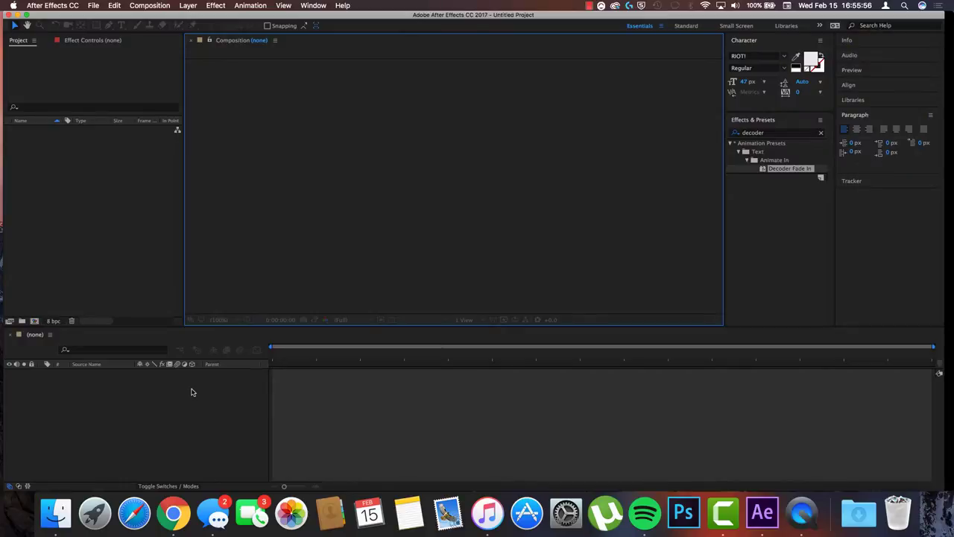
- Start a fresh, empty project with File > New > New Project
{"action": "left_click", "coordinate": [162, 285]}
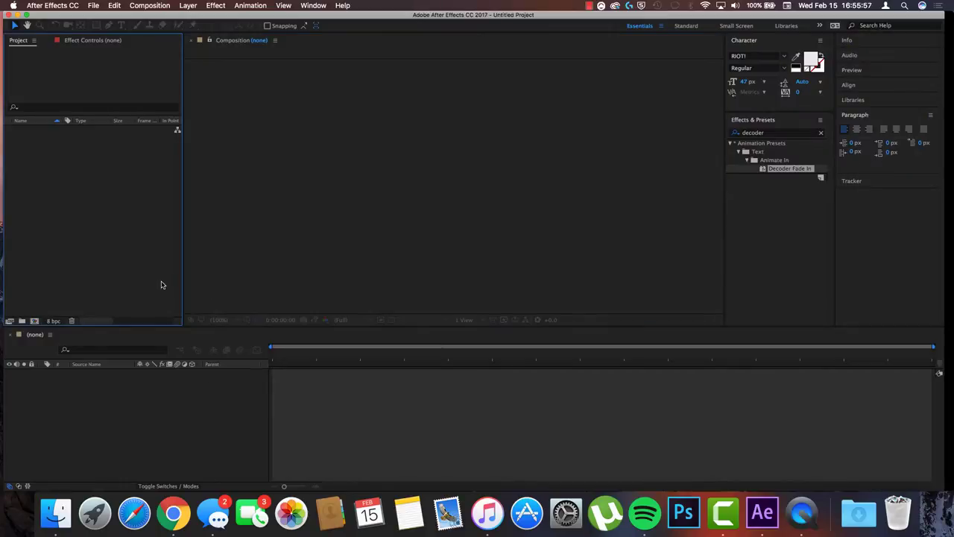
{"action": "left_click", "coordinate": [266, 262]}
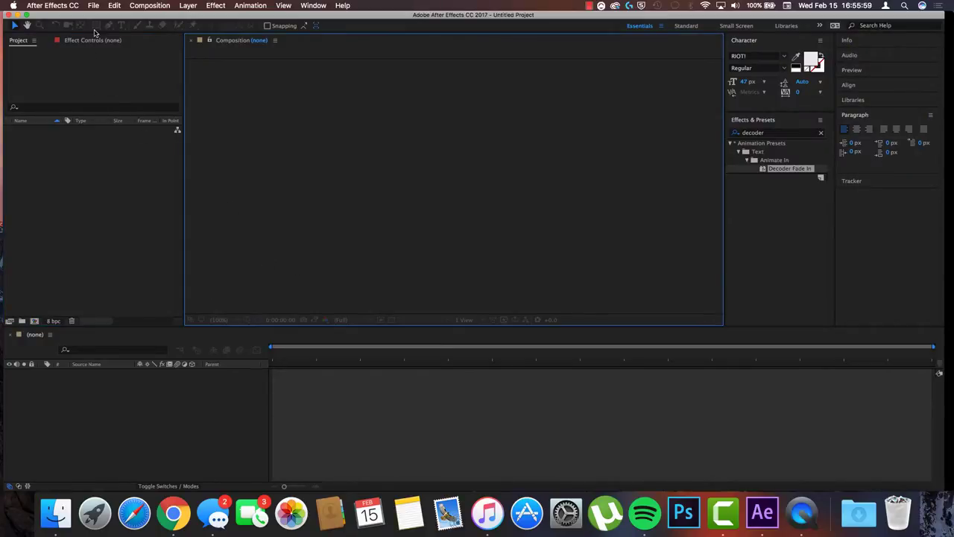
{"action": "left_click", "coordinate": [93, 5]}
{"action": "mouse_move", "coordinate": [102, 16]}
{"action": "left_click", "coordinate": [246, 17]}
- Set up a new composition named 'call' using the HDTV 1080 29.97 preset
{"action": "left_click", "coordinate": [270, 181]}
{"action": "right_click", "coordinate": [138, 199]}
{"action": "left_click", "coordinate": [179, 207]}
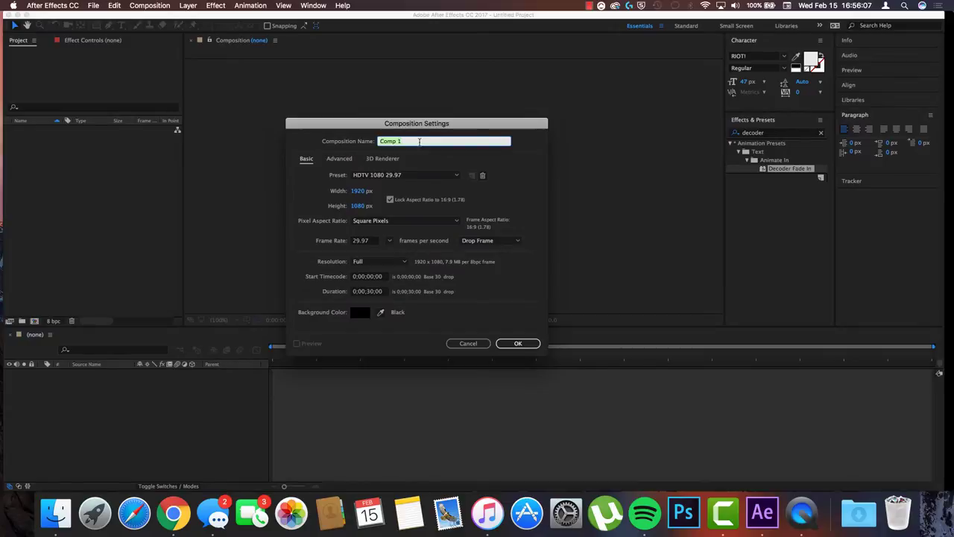
{"action": "type", "text": "cauk"}
{"action": "key", "text": "BackSpace"}
{"action": "type", "text": "all"}
{"action": "left_click", "coordinate": [424, 175]}
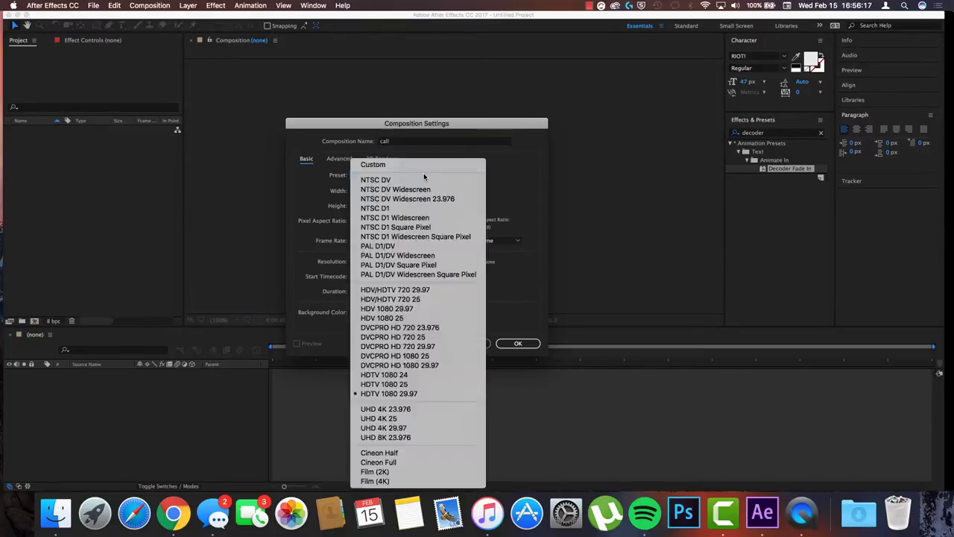
{"action": "left_click", "coordinate": [511, 180]}
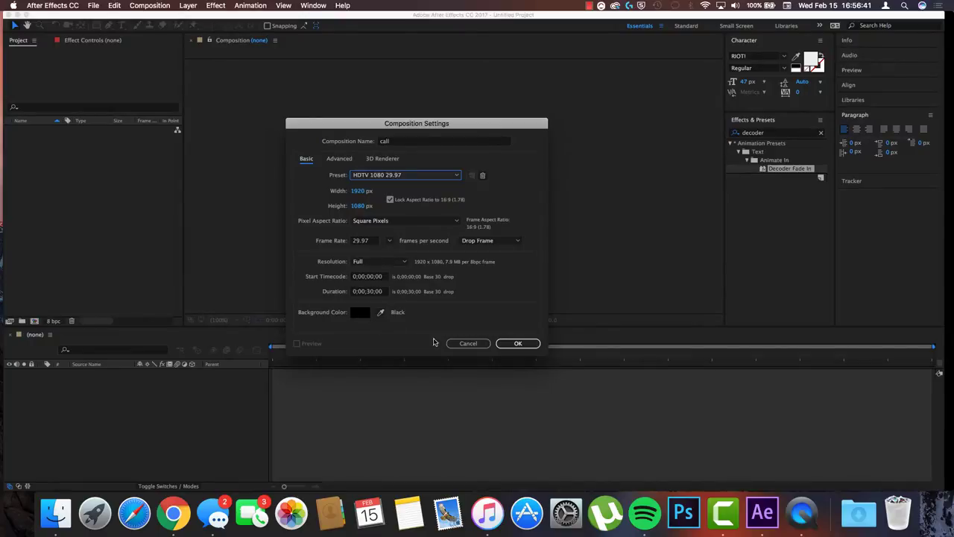
- Confirm the settings to create the empty 1920×1080 'call' composition
{"action": "left_click", "coordinate": [506, 344]}
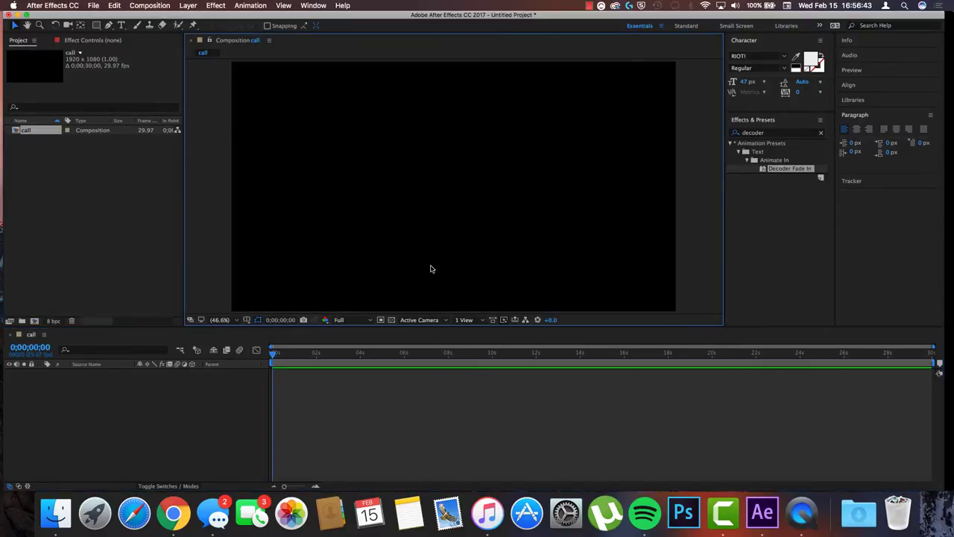
{"action": "left_click_drag", "start_coordinate": [296, 155], "coordinate": [382, 246]}
{"action": "left_click_drag", "start_coordinate": [292, 215], "coordinate": [485, 200]}
{"action": "left_click", "coordinate": [744, 56]}
{"action": "left_click", "coordinate": [381, 381]}
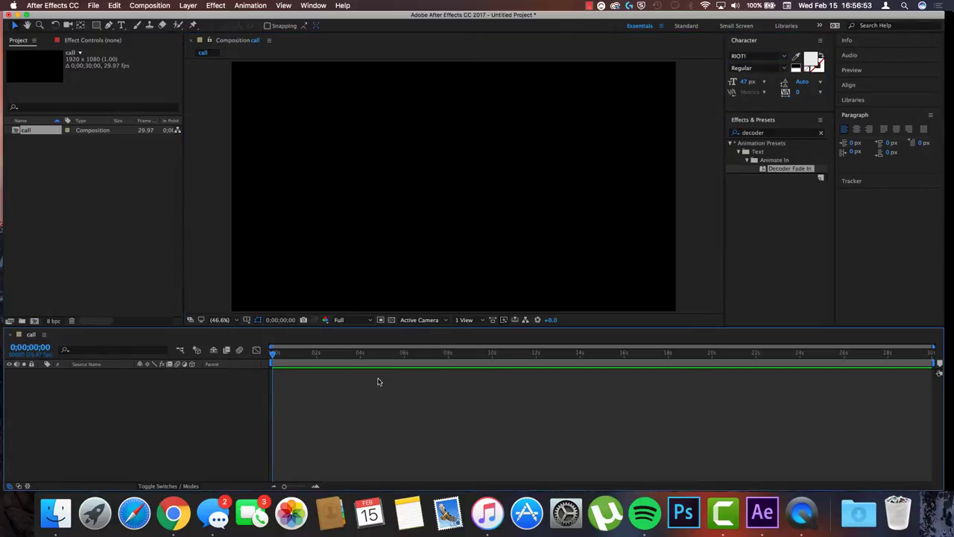
- Bring up the timeline's context menu for adding a new layer
{"action": "right_click", "coordinate": [336, 395]}
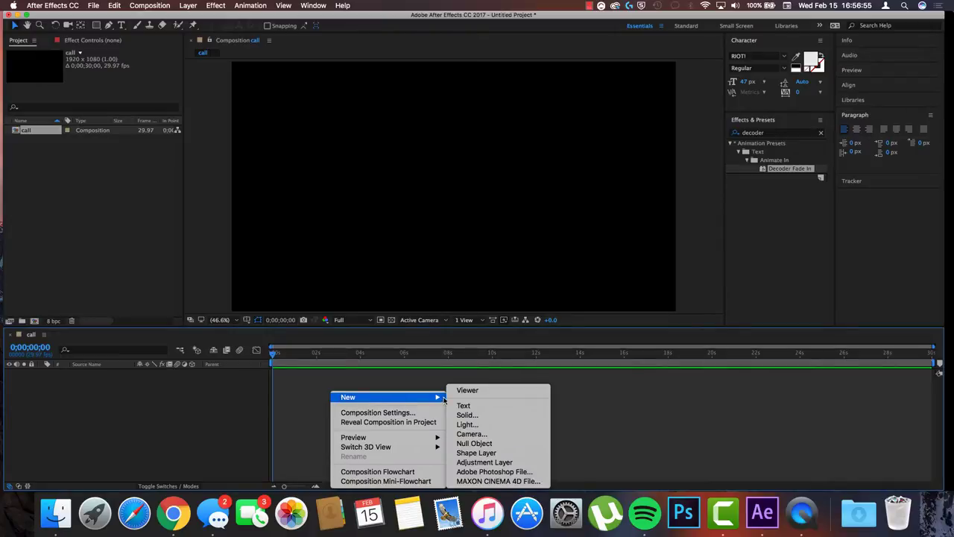
{"action": "left_click", "coordinate": [312, 387]}
{"action": "right_click", "coordinate": [312, 388]}
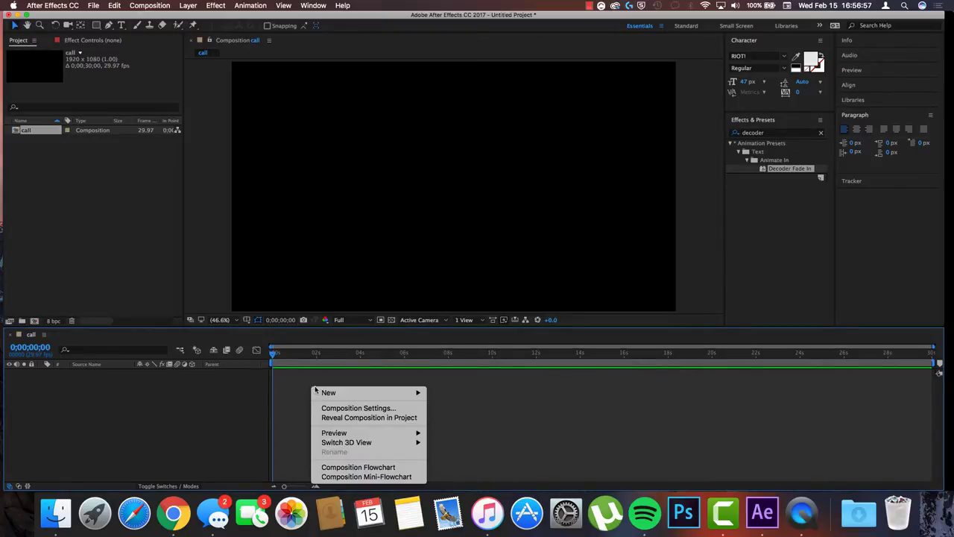
{"action": "mouse_move", "coordinate": [326, 393]}
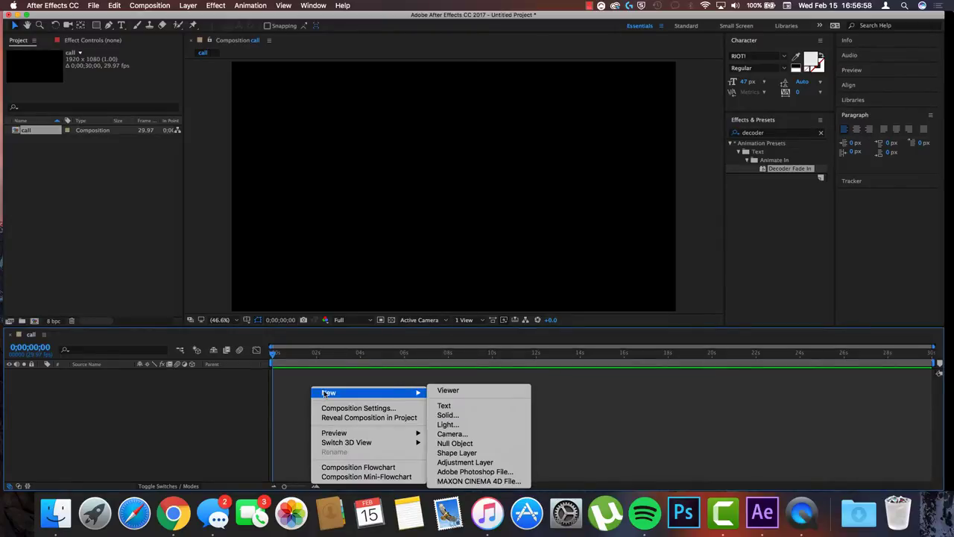
- Add a text layer reading 'ghostly_reflex' and move it toward the composition centre
{"action": "left_click", "coordinate": [462, 408]}
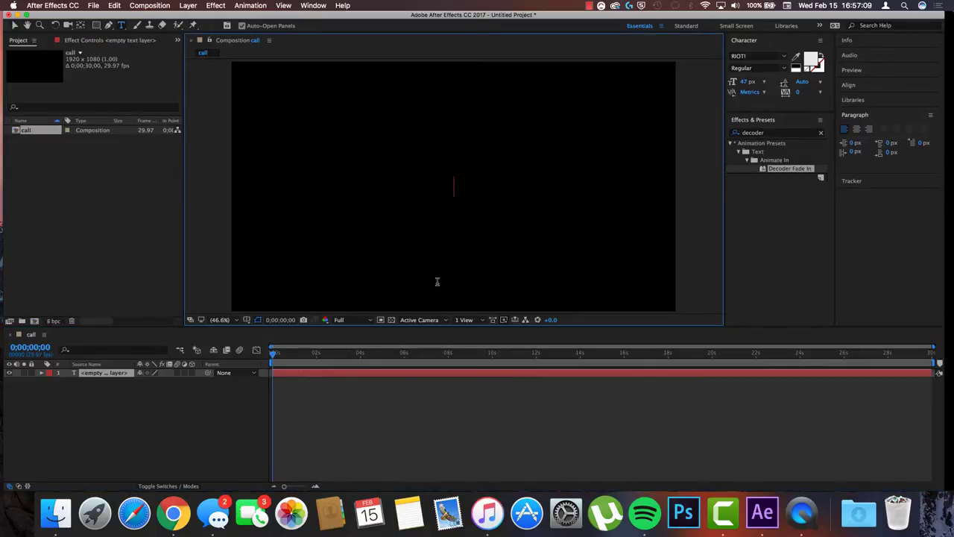
{"action": "type", "text": "gho"}
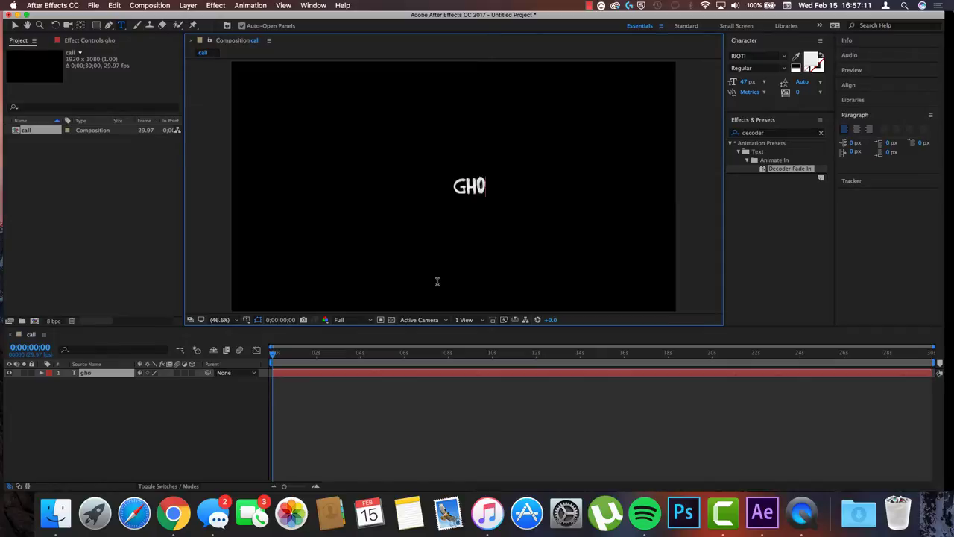
{"action": "type", "text": "stly"}
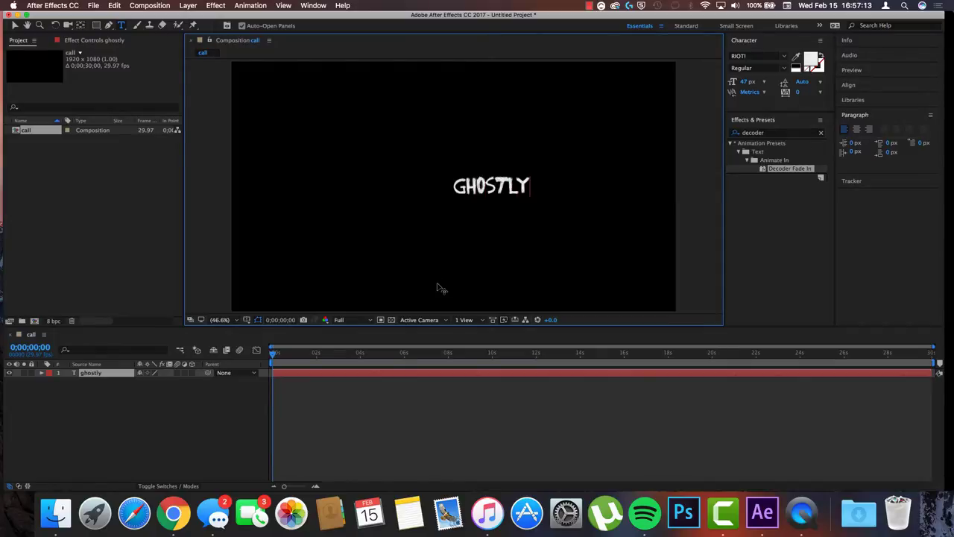
{"action": "type", "text": "_reflex"}
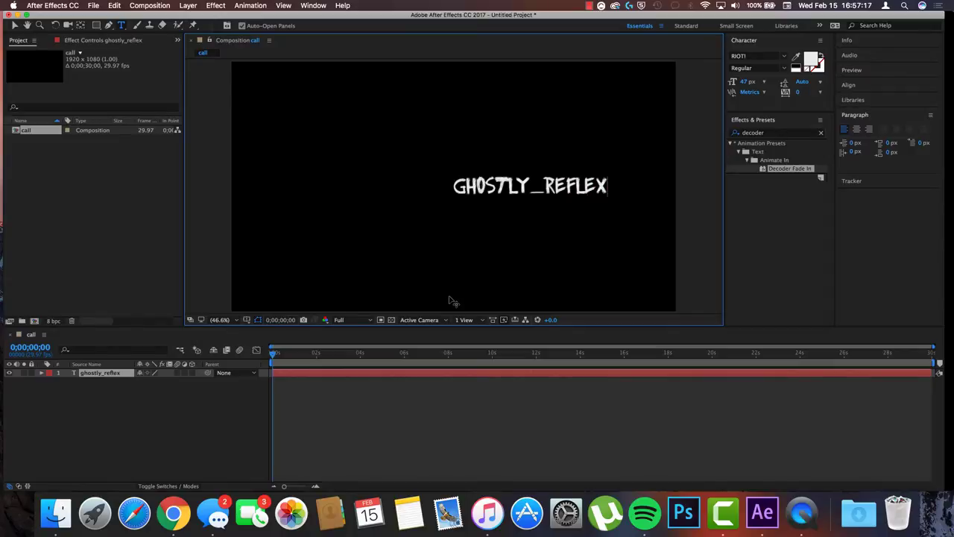
{"action": "left_click_drag", "start_coordinate": [517, 228], "coordinate": [420, 215]}
{"action": "key", "text": "F2"}
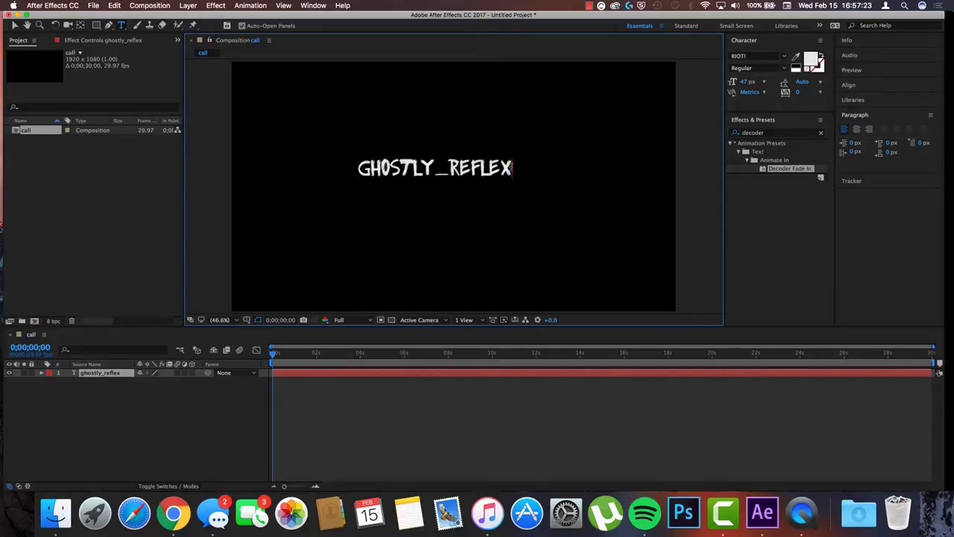
- Select the title letters, enlarge the font size and shift the layer left
{"action": "left_click_drag", "start_coordinate": [513, 168], "coordinate": [350, 169]}
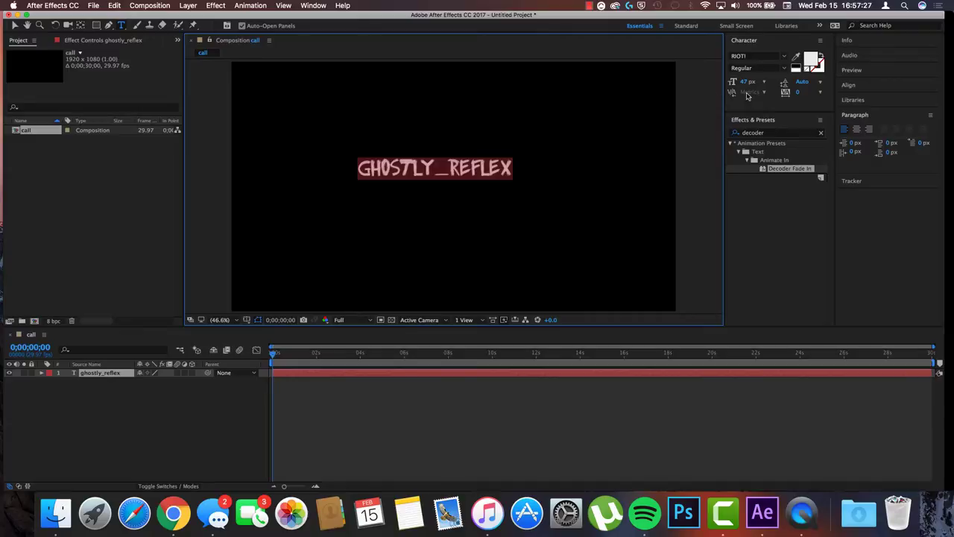
{"action": "left_click", "coordinate": [763, 82]}
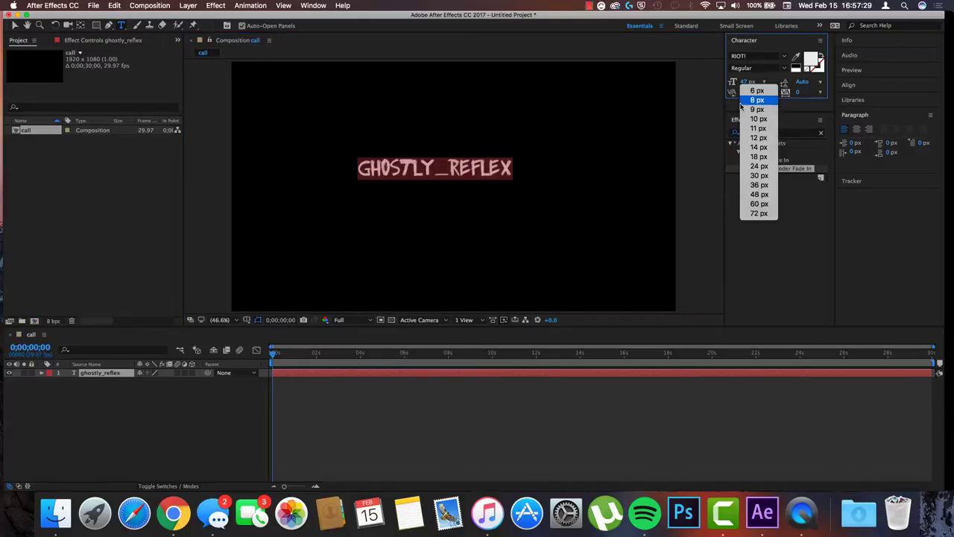
{"action": "left_click", "coordinate": [757, 99]}
{"action": "mouse_move", "coordinate": [747, 81]}
{"action": "left_mouse_down"}
{"action": "mouse_move", "coordinate": [802, 84]}
{"action": "mouse_move", "coordinate": [763, 85]}
{"action": "left_mouse_up"}
{"action": "left_click_drag", "start_coordinate": [554, 219], "coordinate": [485, 226]}
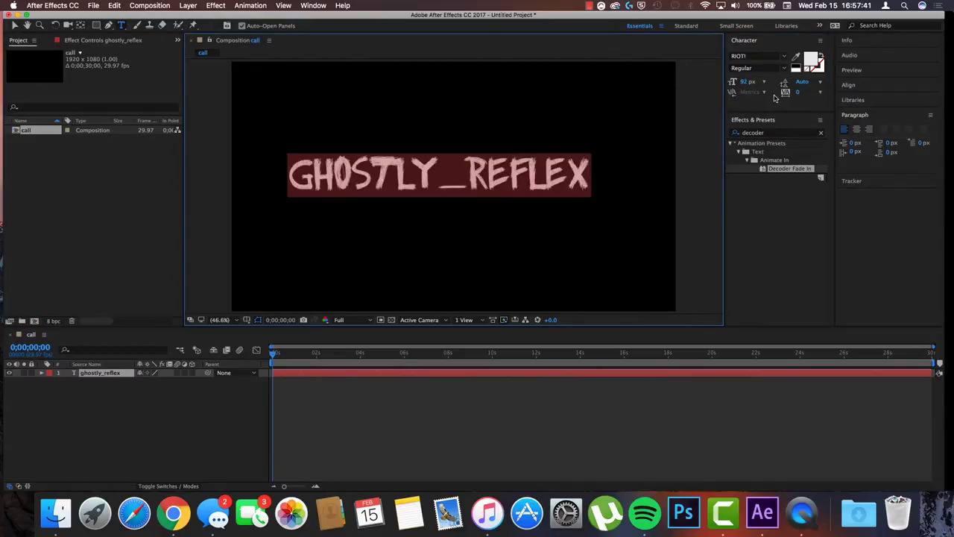
- Fine-tune the title font size to 133 px so it spans the frame
{"action": "left_click_drag", "start_coordinate": [748, 83], "coordinate": [779, 84]}
{"action": "left_click_drag", "start_coordinate": [579, 224], "coordinate": [531, 222]}
{"action": "double_click", "coordinate": [572, 189]}
{"action": "left_click_drag", "start_coordinate": [754, 82], "coordinate": [749, 82]}
{"action": "key", "text": "Escape"}
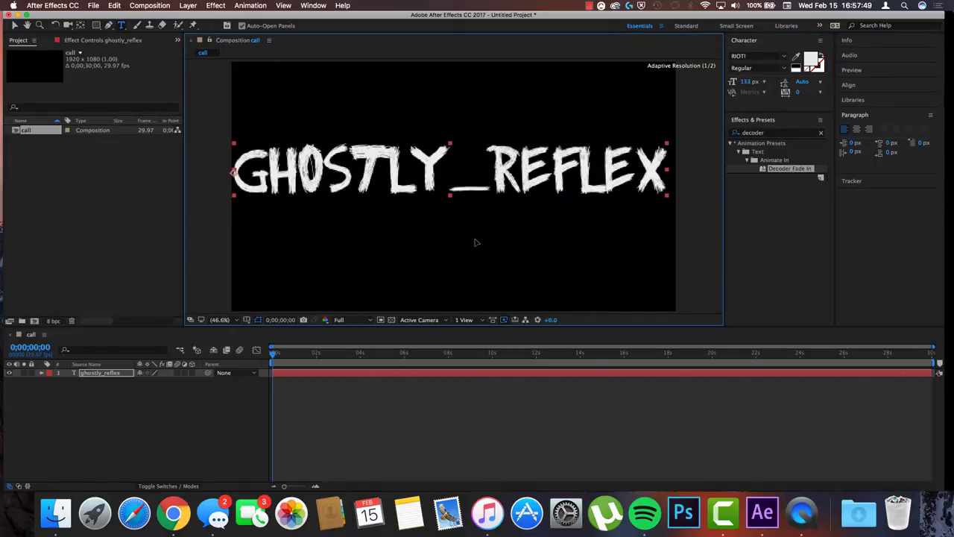
{"action": "double_click", "coordinate": [477, 244]}
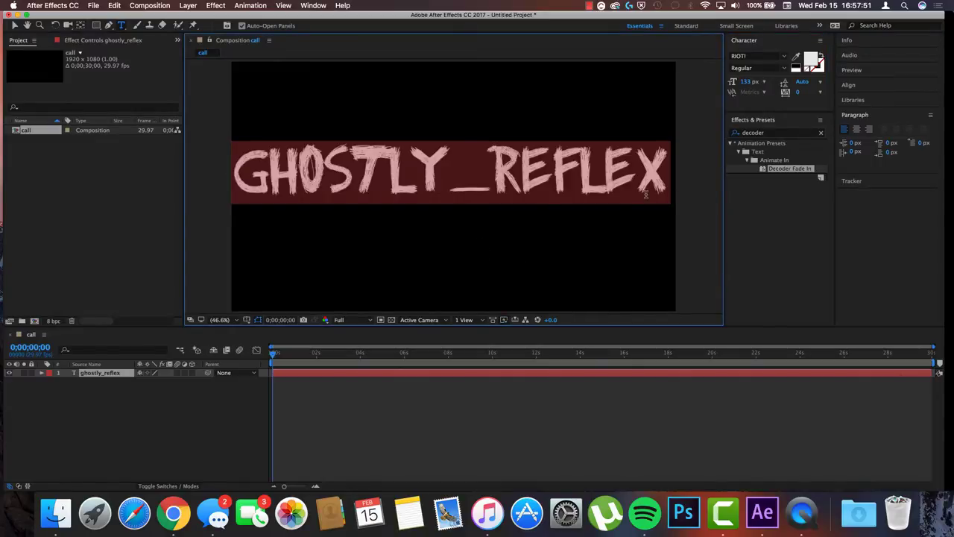
{"action": "left_click", "coordinate": [786, 58]}
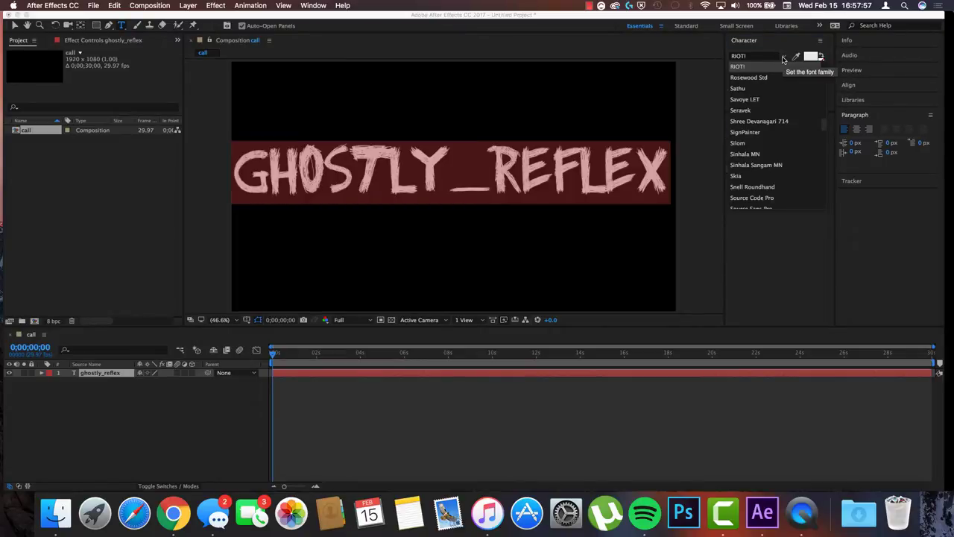
{"action": "left_click", "coordinate": [760, 78]}
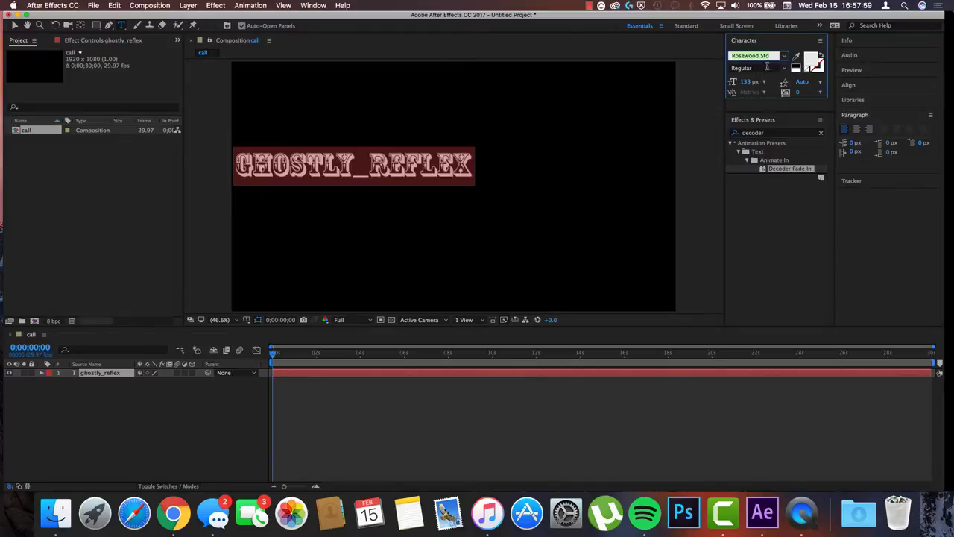
{"action": "left_click", "coordinate": [783, 56]}
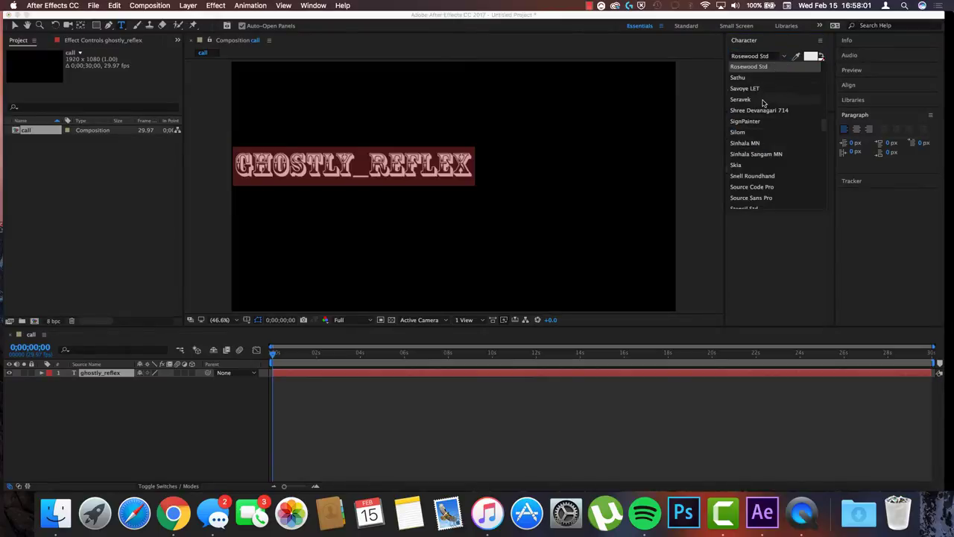
{"action": "left_click", "coordinate": [767, 55]}
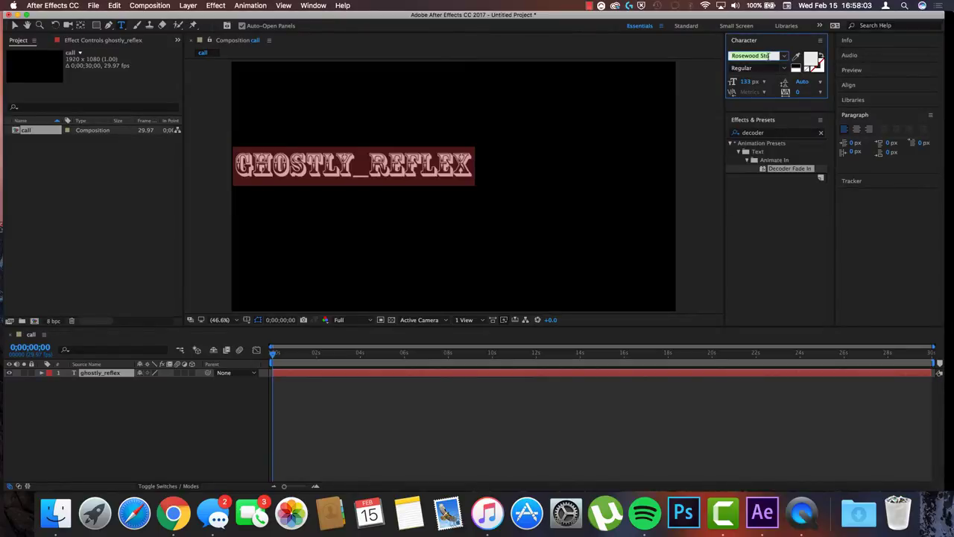
{"action": "type", "text": "Cha"}
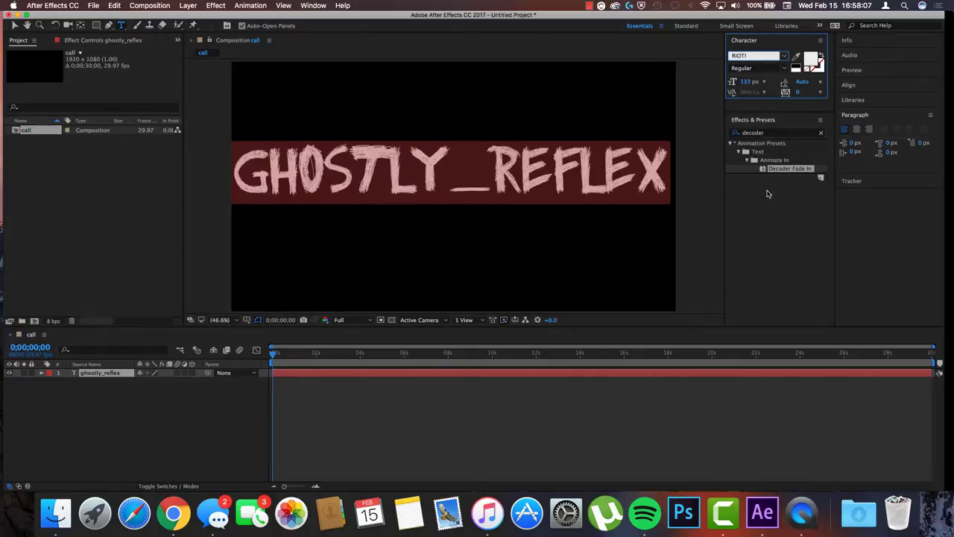
{"action": "key", "text": "Return"}
{"action": "left_click", "coordinate": [585, 237]}
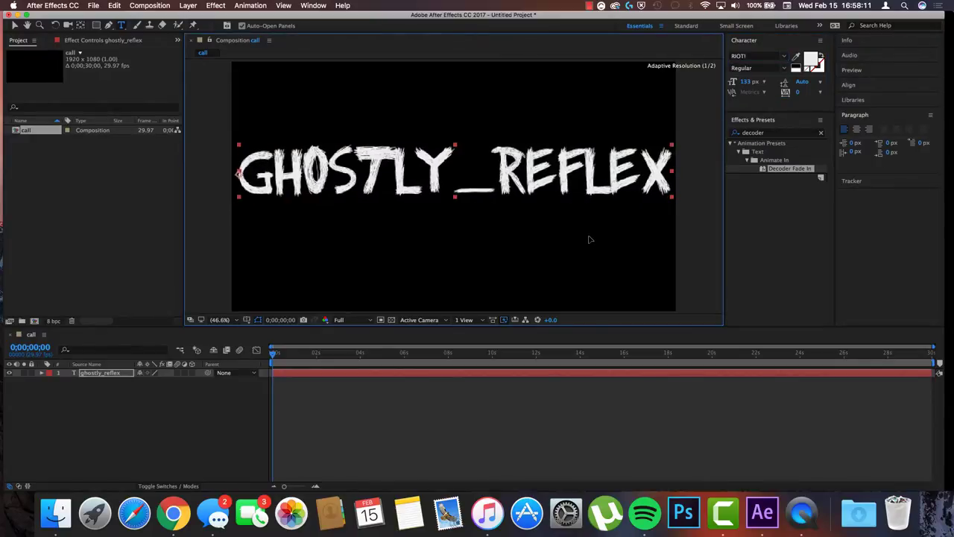
{"action": "key", "text": "Return"}
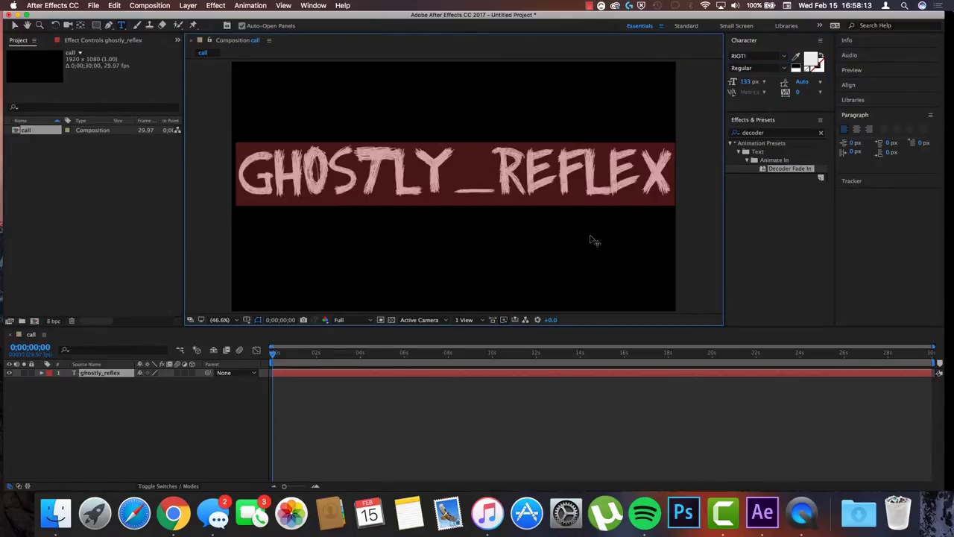